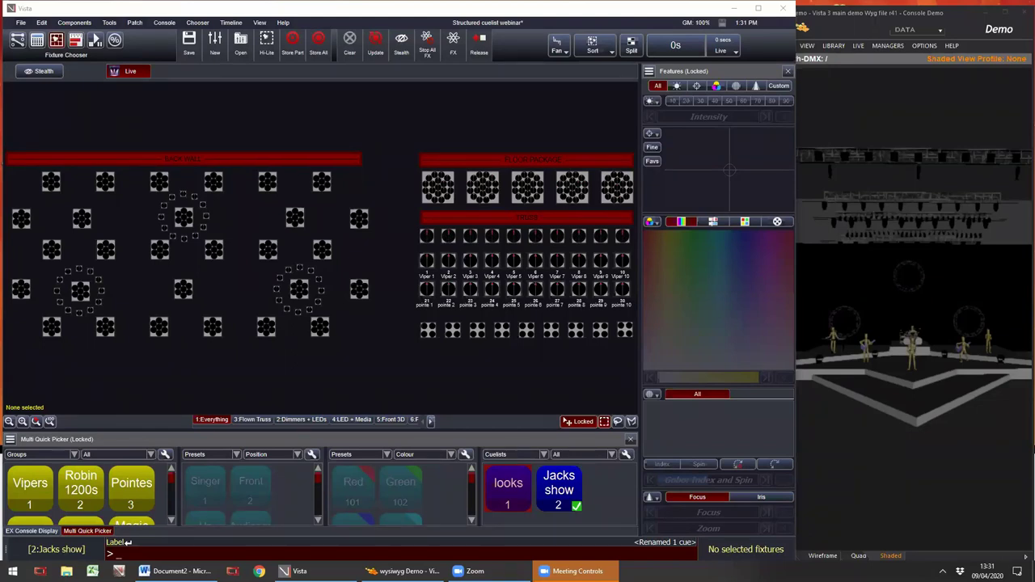
Step: Play the Jacks show cuelist from the Quick Picker up to cue 3, then show the Console view
left_click(547, 70)
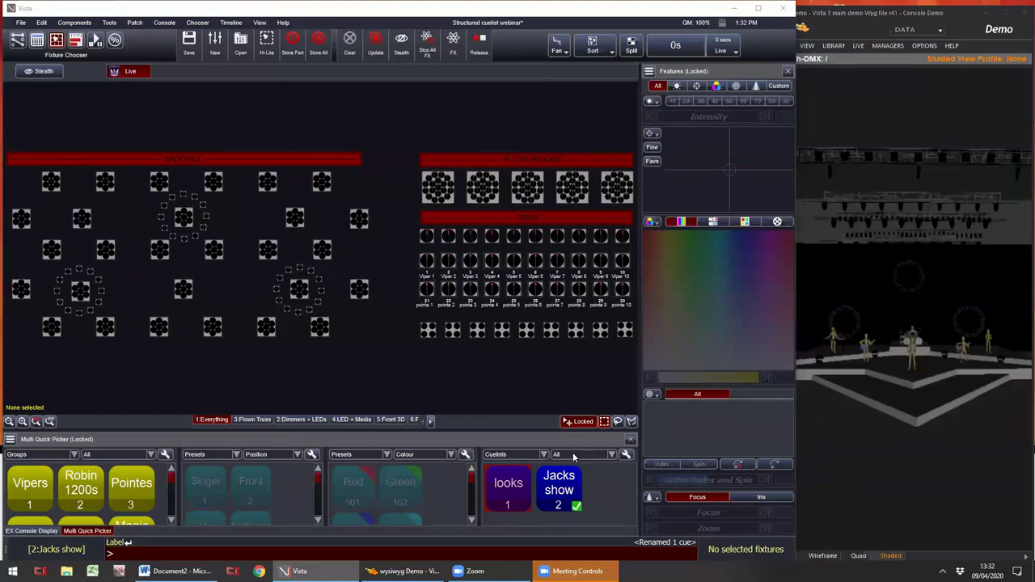
left_click(571, 495)
left_click(558, 490)
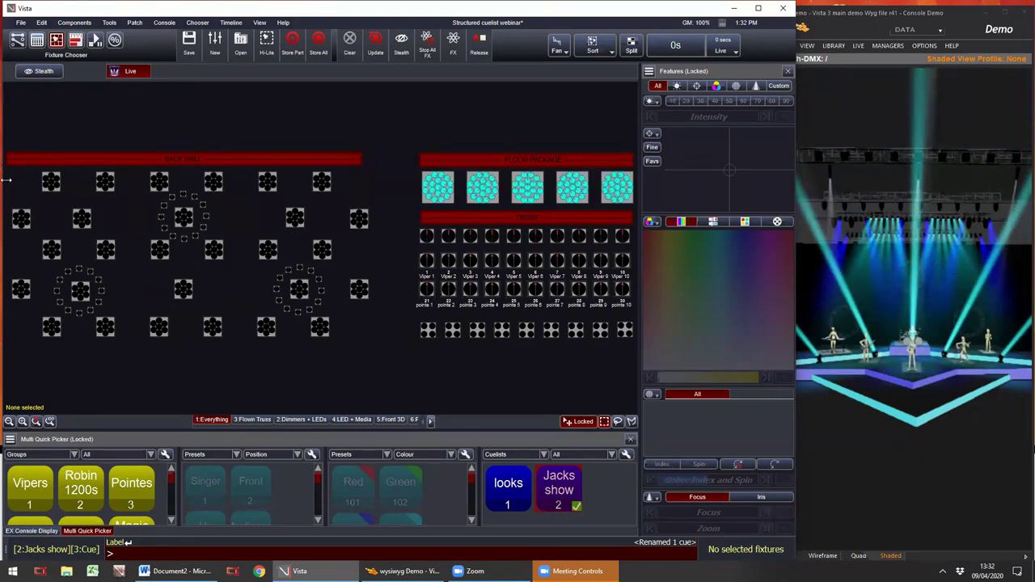
left_click(38, 44)
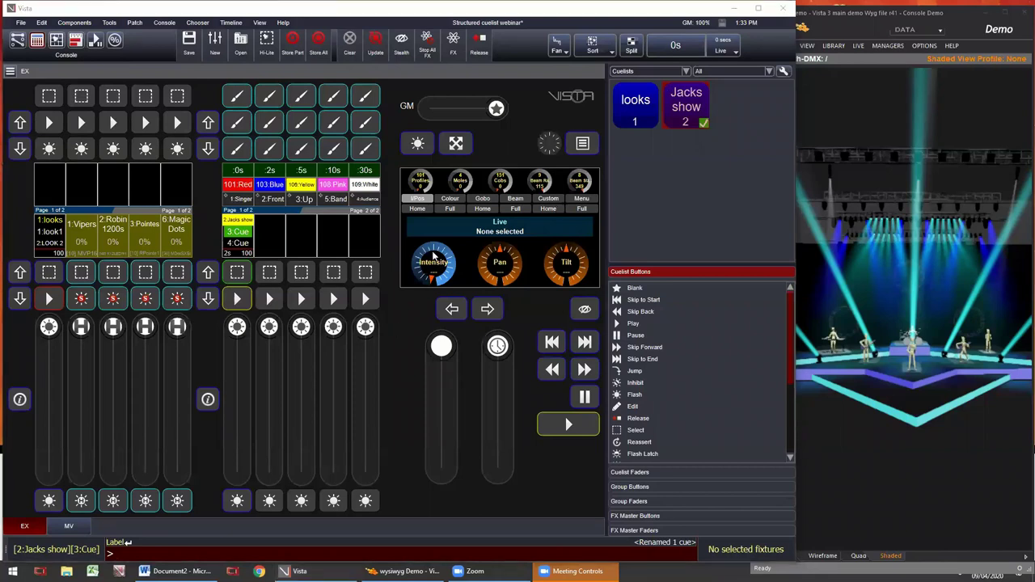
Step: Move the encoder panel from Gobo through Menu to the PLAY rate and shuttle page
left_click(488, 199)
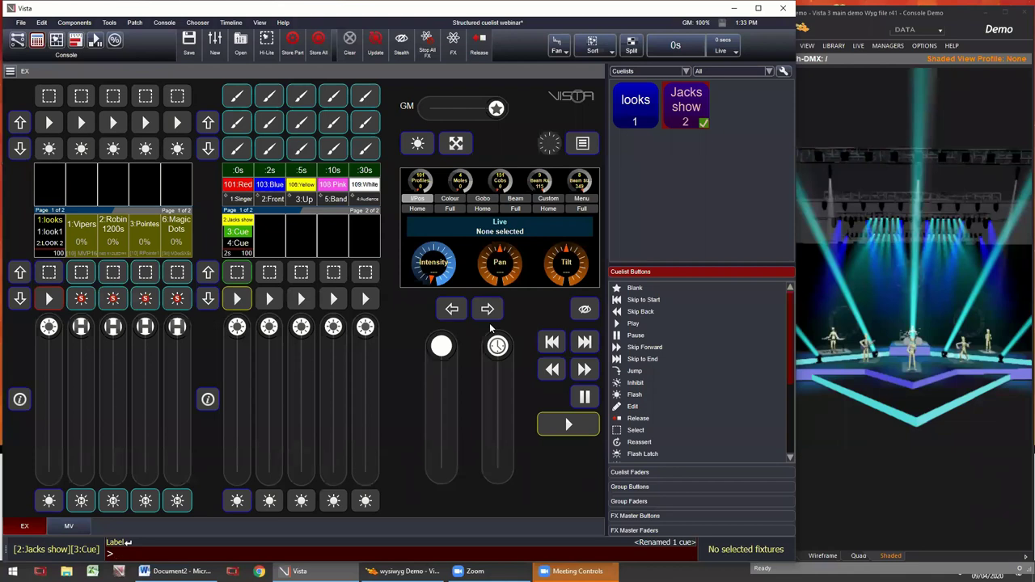
left_click(579, 200)
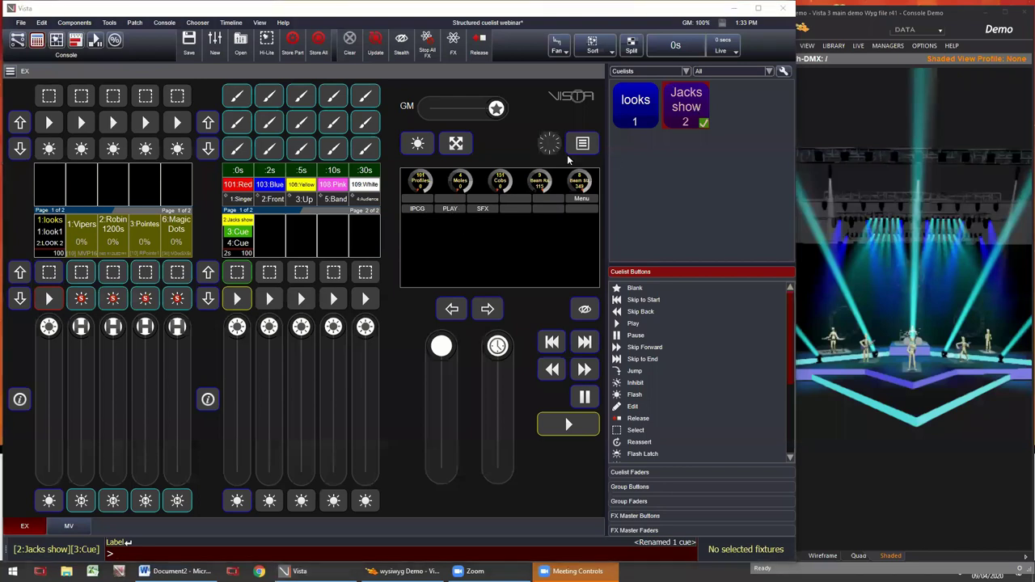
left_click(451, 208)
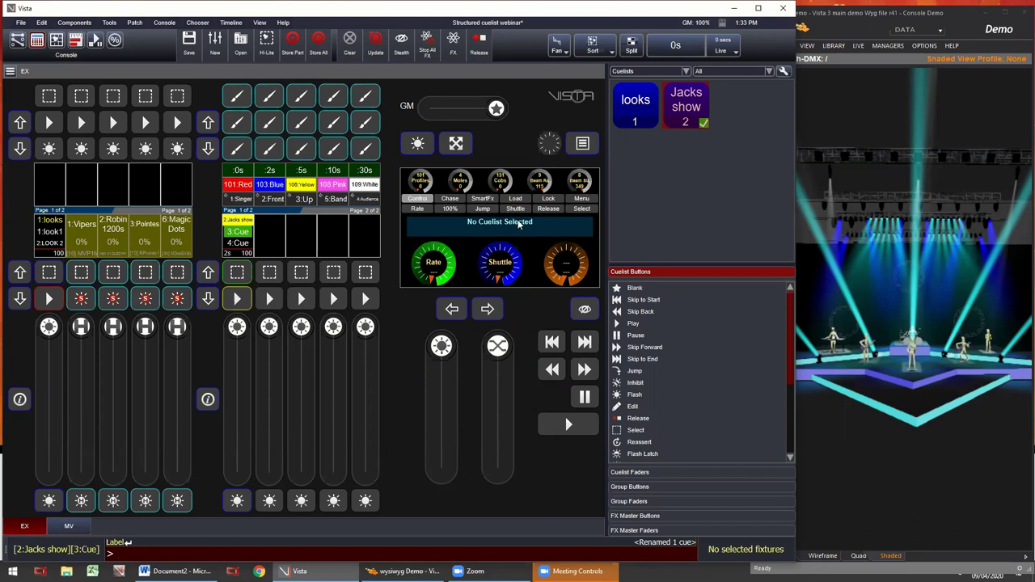
Step: Load Jacks show onto the playback controls, toggling to the looks cuelist and back
left_click(697, 106)
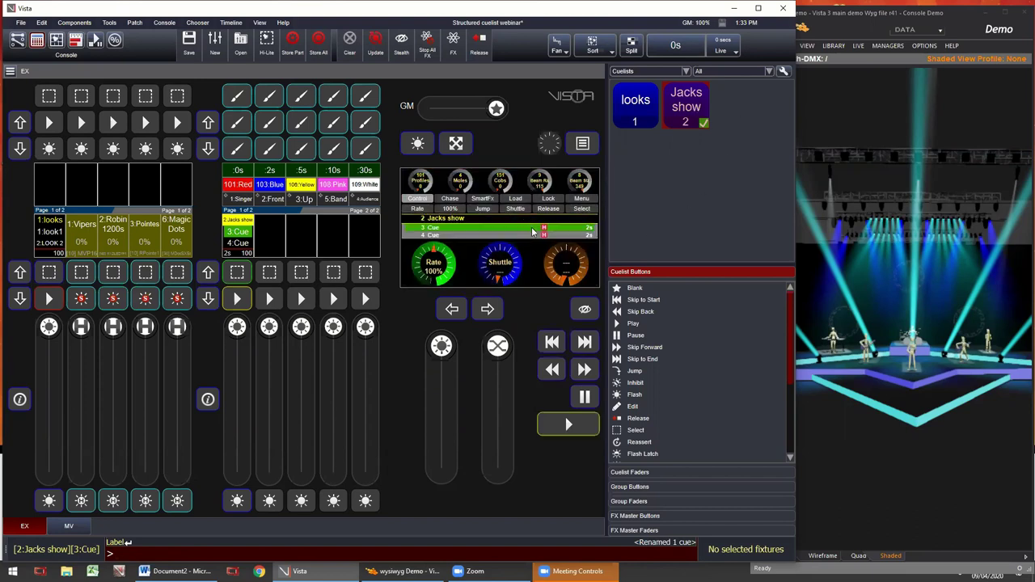
left_click(524, 200)
left_click(54, 276)
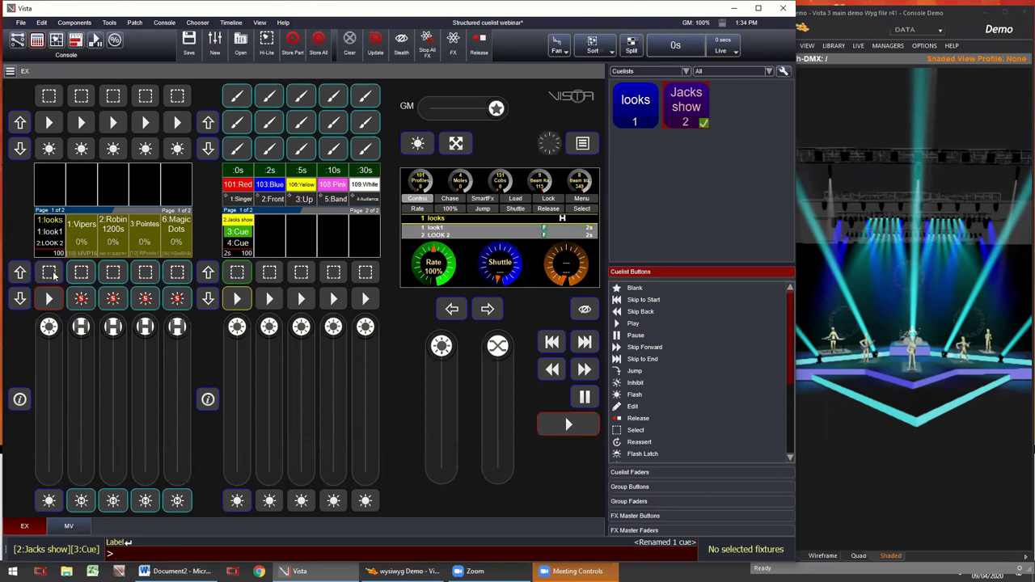
left_click(437, 217)
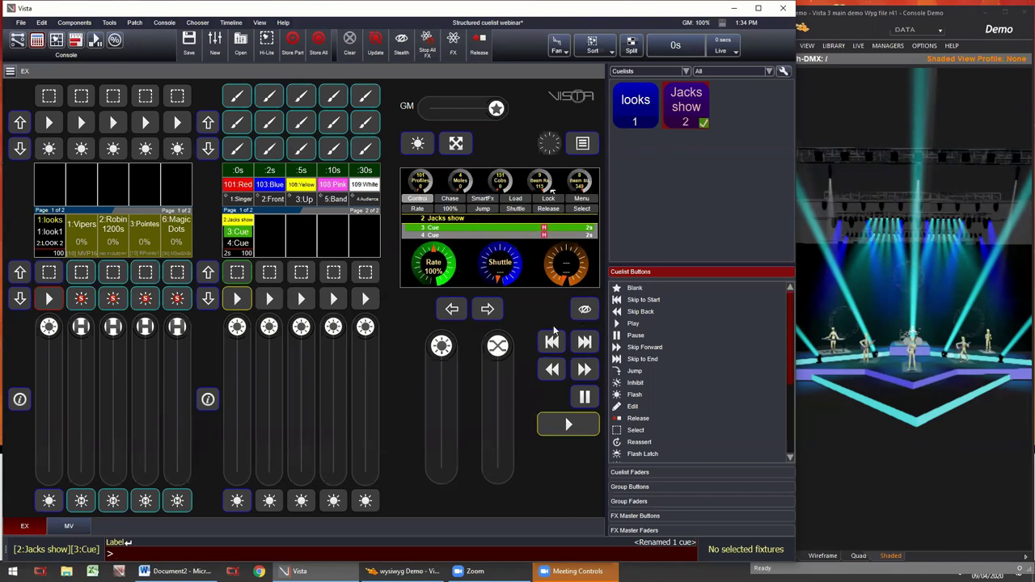
Step: Advance Jacks show through 4 Cue and past Blackout to cue 5.5 MIB
left_click(579, 429)
left_click(576, 426)
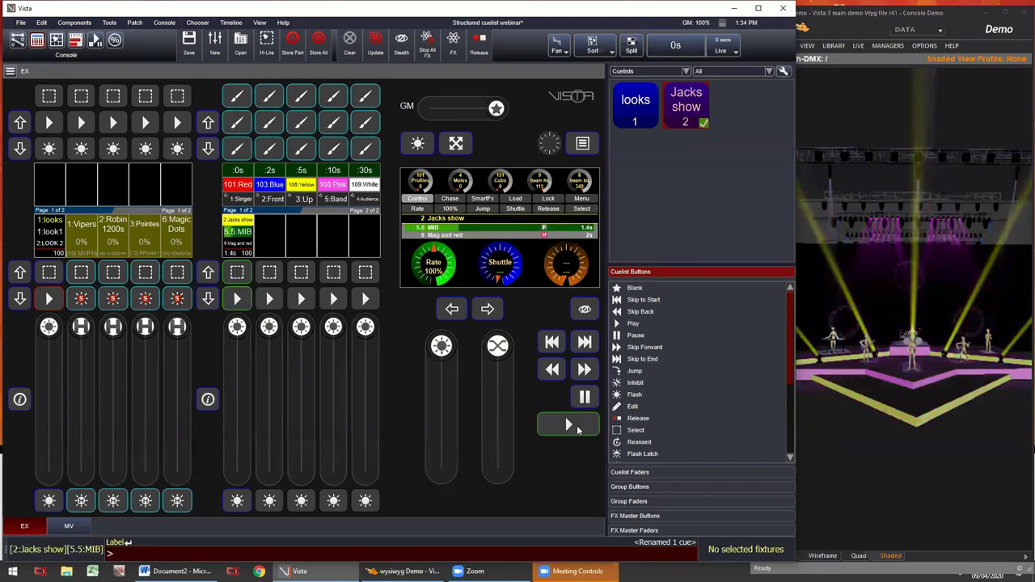
left_click(553, 370)
Step: Skip Jacks show back and forward through its cues, then jump to the last cue, Mag and red
left_click(553, 370)
left_click(585, 369)
left_click(585, 370)
left_click(553, 370)
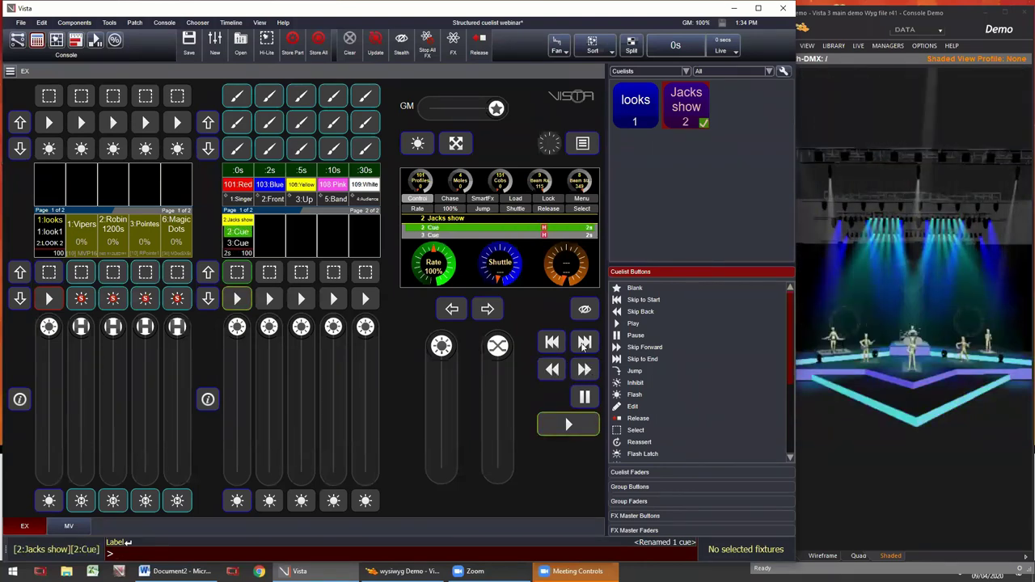
left_click(584, 344)
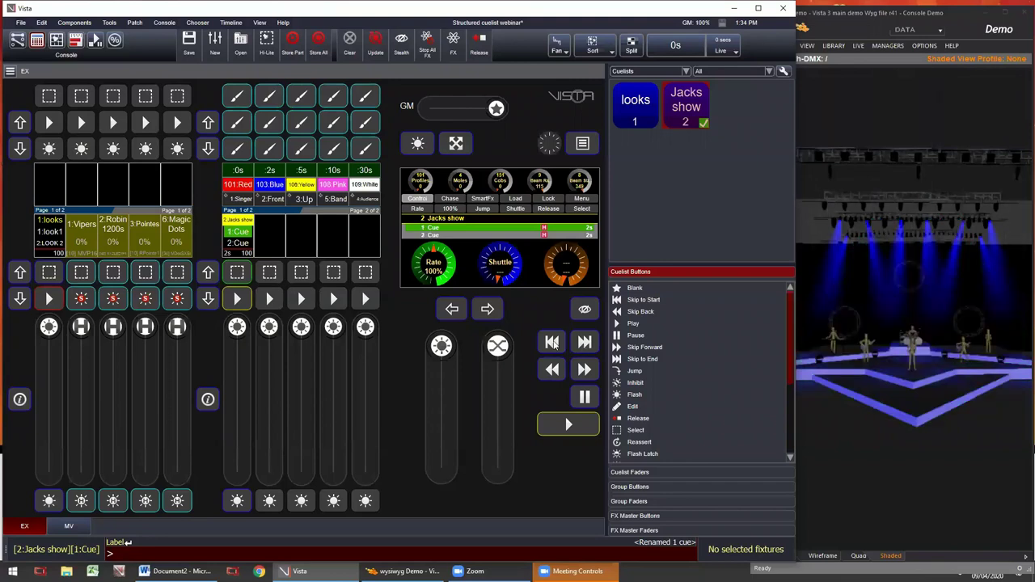
left_click(585, 343)
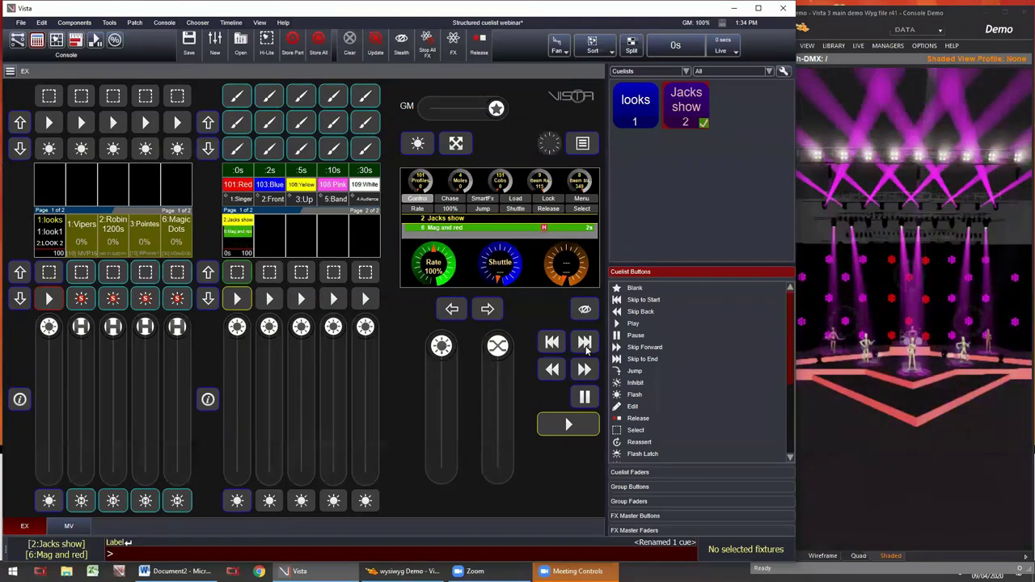
Step: Skip back past 5.5 MIB and 5 Blackout to the first cue, then Go to cue 3 with the fixture layout shown
left_click(555, 369)
left_click(555, 370)
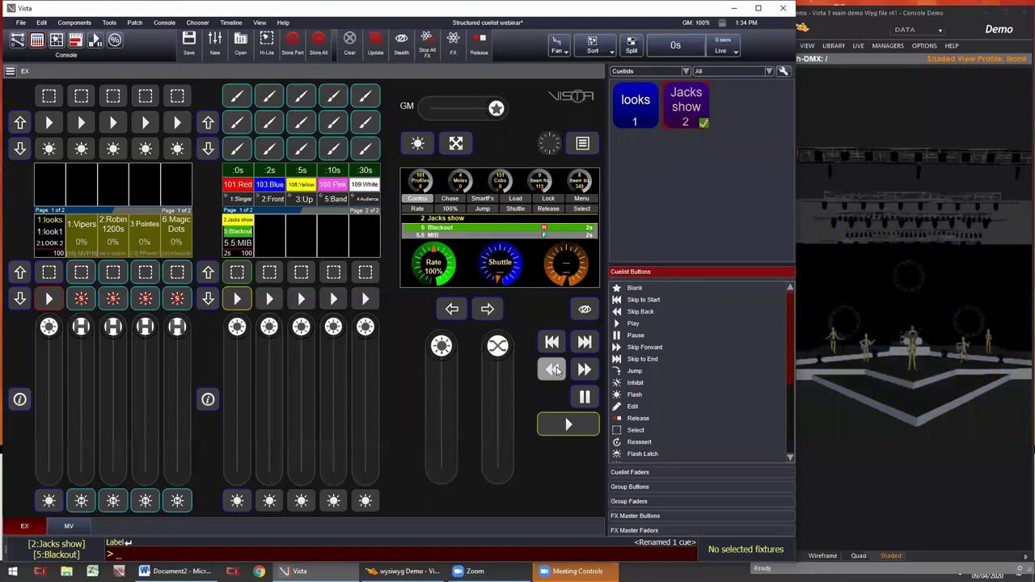
left_click(555, 370)
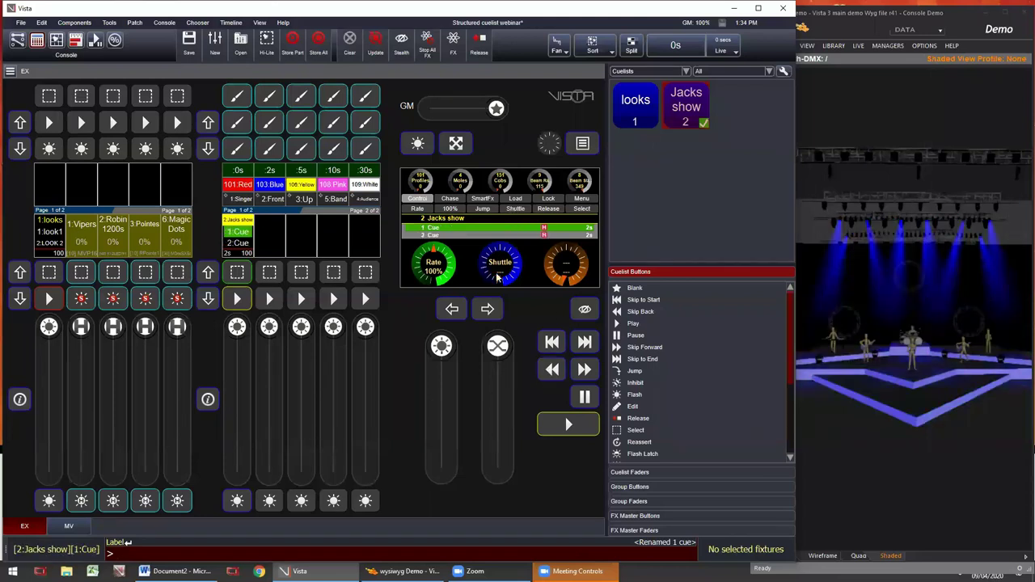
left_click(567, 424)
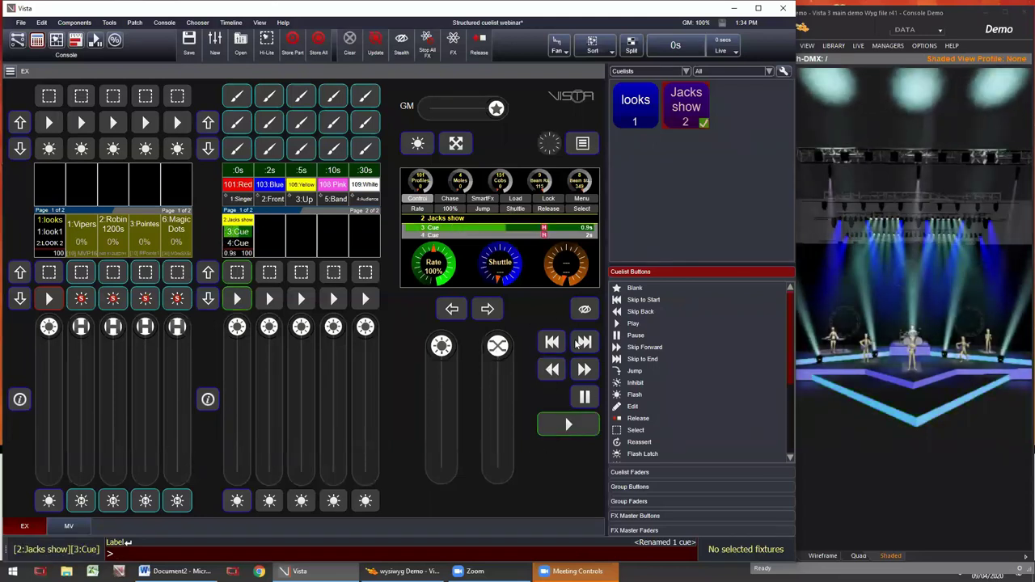
left_click(56, 39)
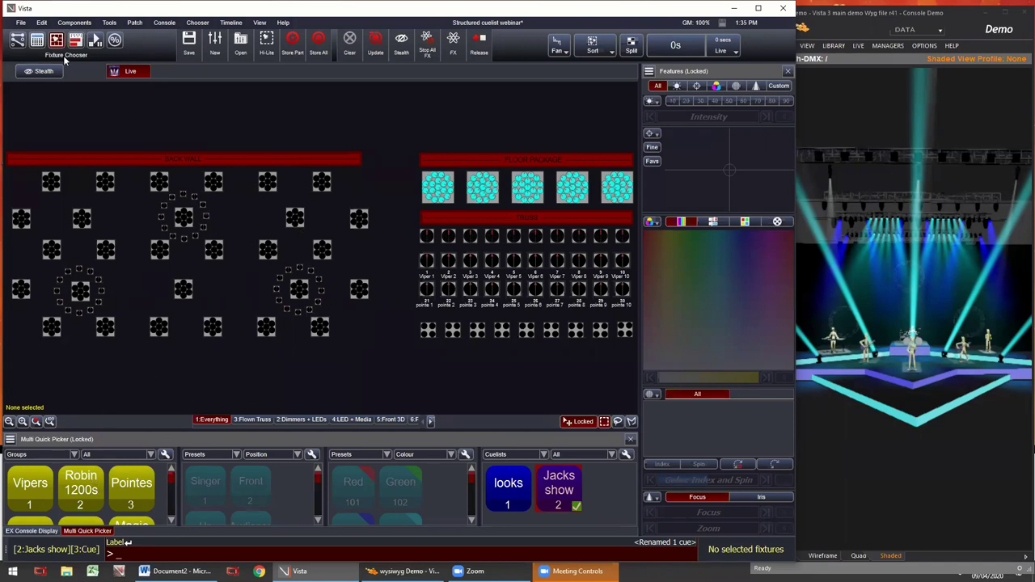
Step: Return the console encoders to intensity, pan and tilt, then release all cuelists so the stage goes dark
left_click(37, 41)
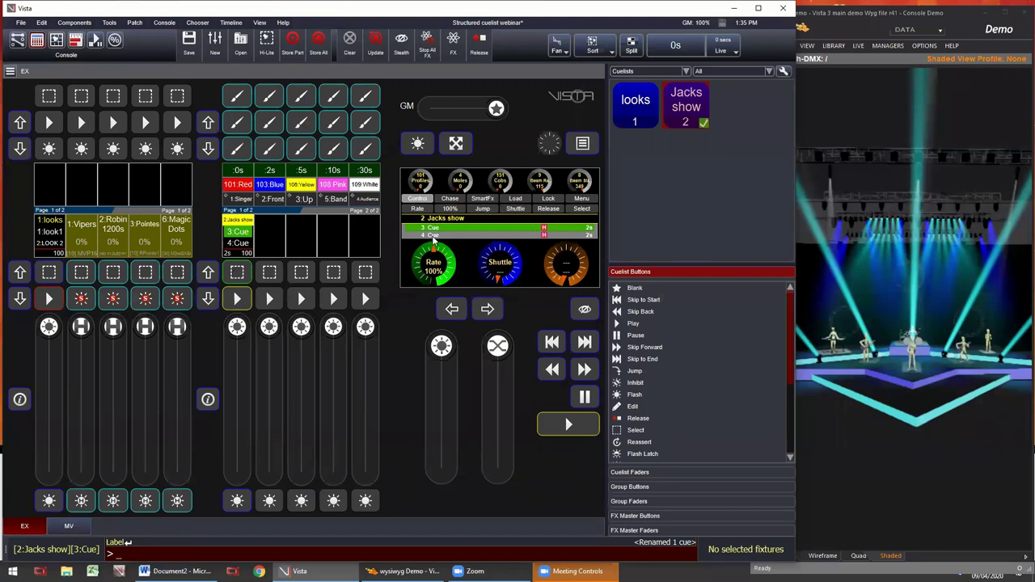
left_click(582, 200)
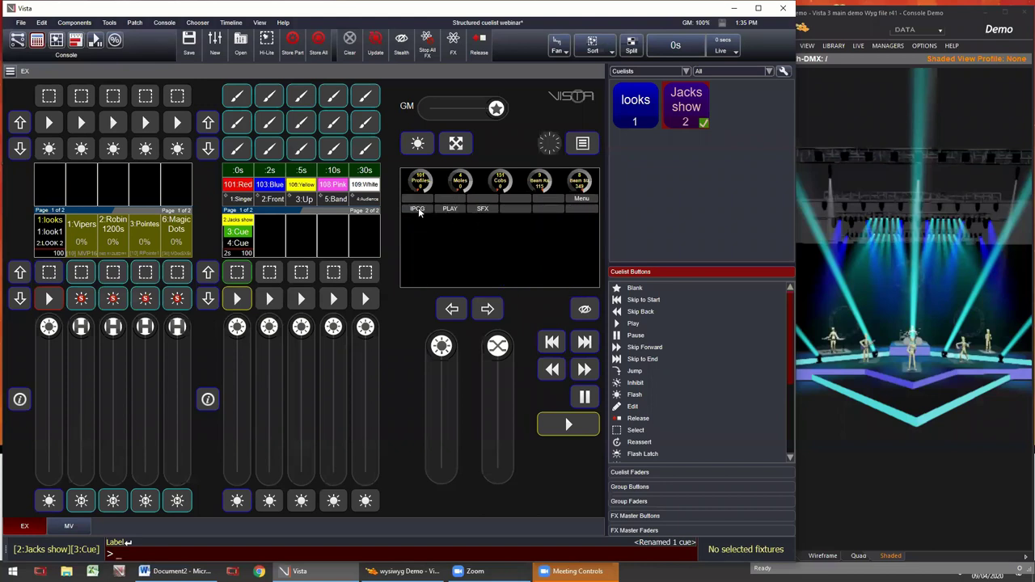
left_click(418, 209)
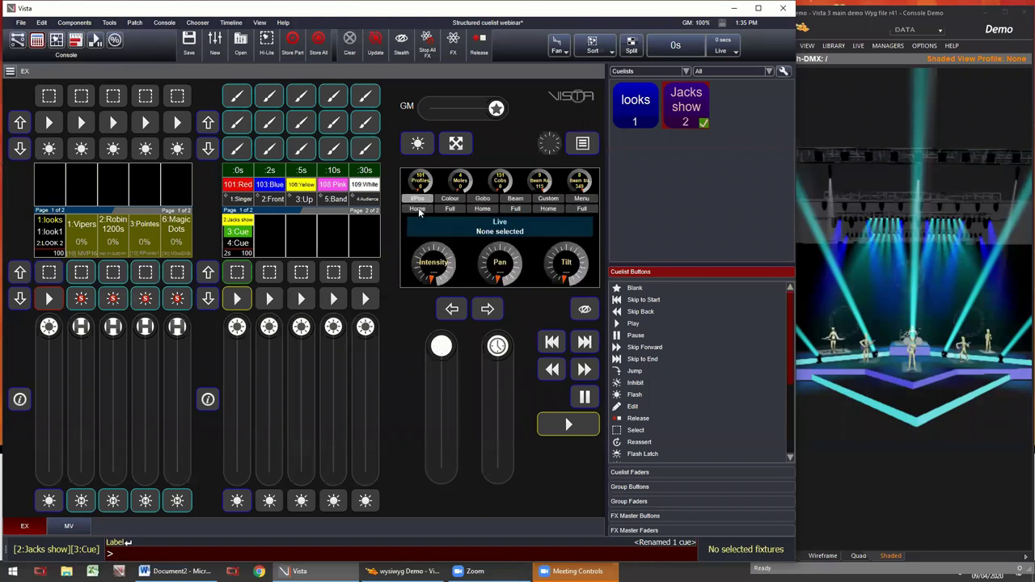
left_click(477, 55)
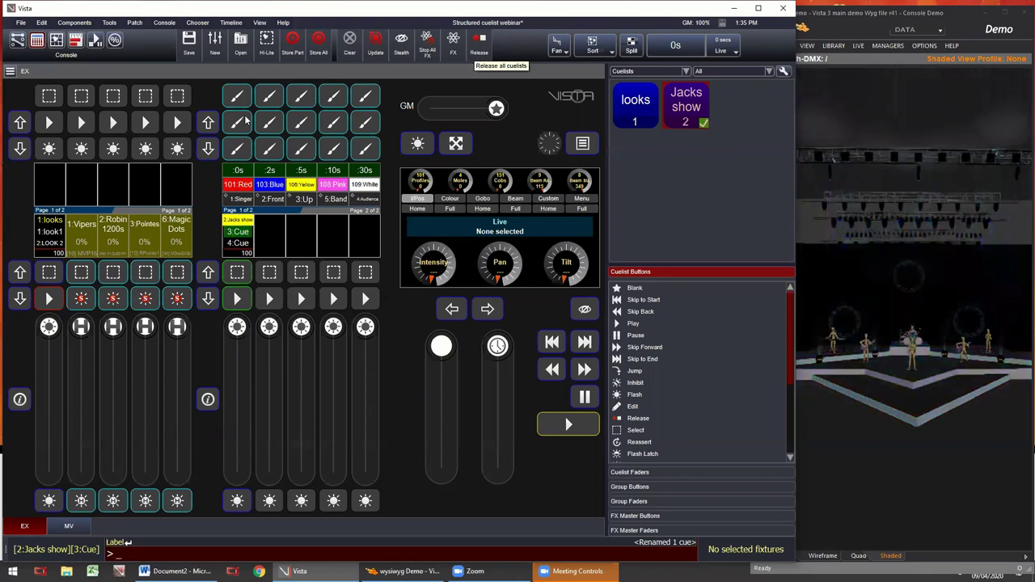
left_click(241, 49)
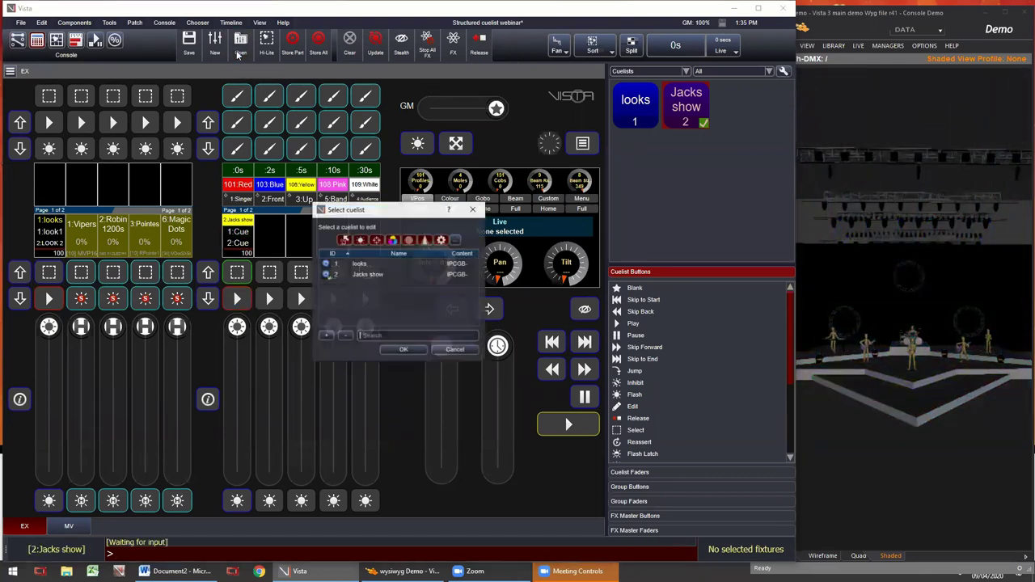
Step: Play the looks cuelist from look1 to LOOK 2, then step it back a cue
double_click(360, 265)
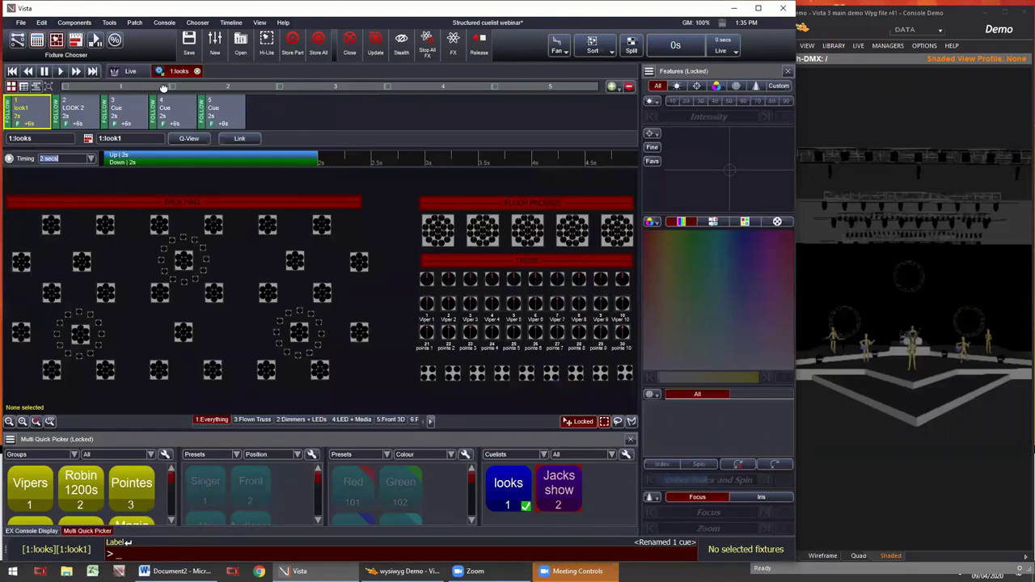
left_click(73, 72)
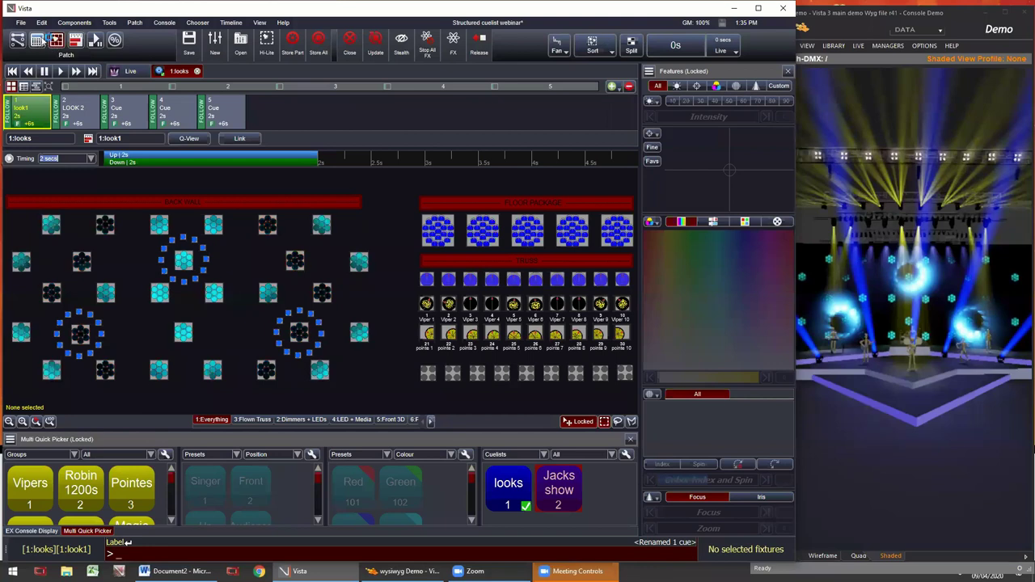
left_click(56, 40)
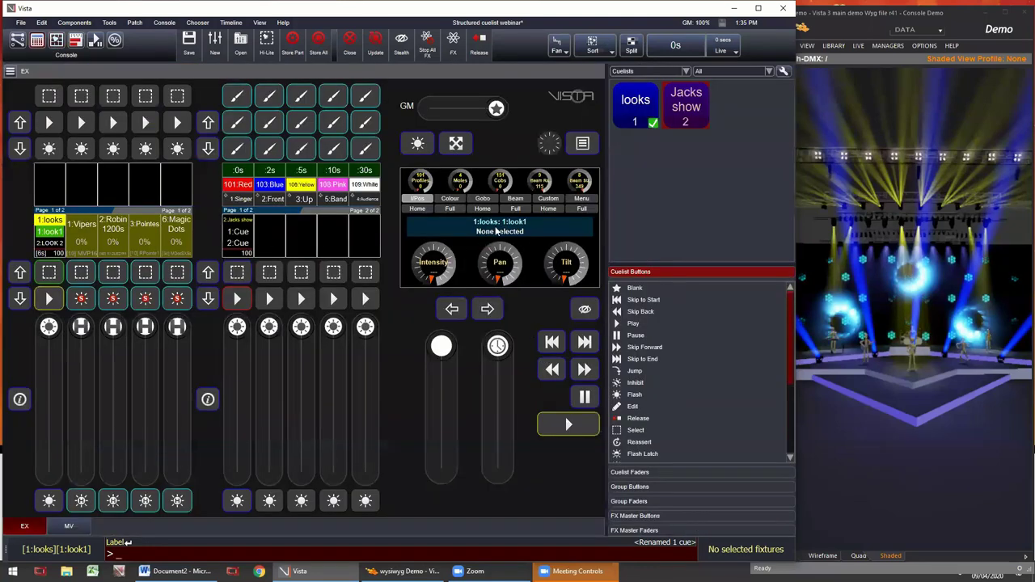
left_click(586, 369)
left_click(586, 369)
left_click(586, 369)
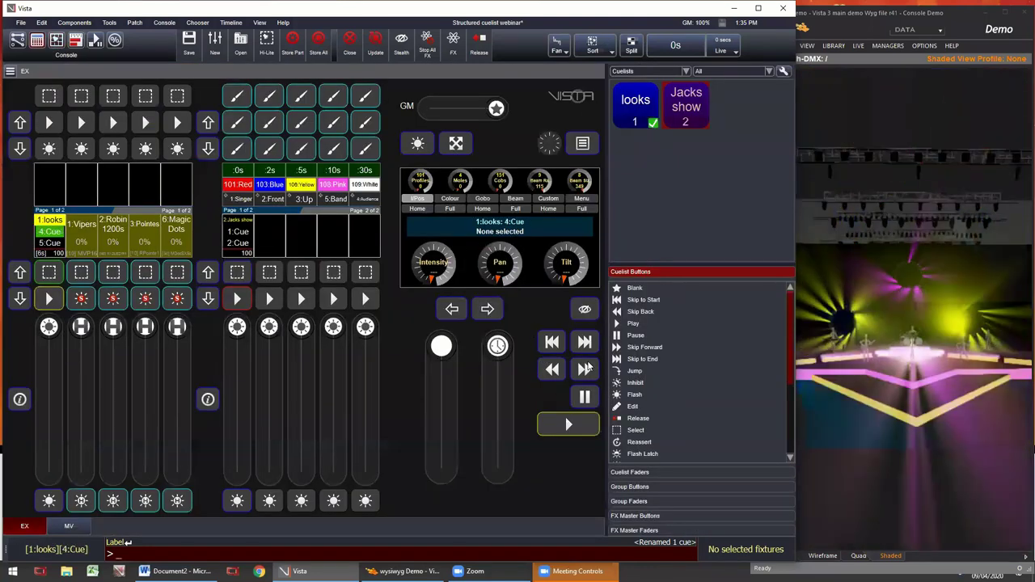
left_click(540, 373)
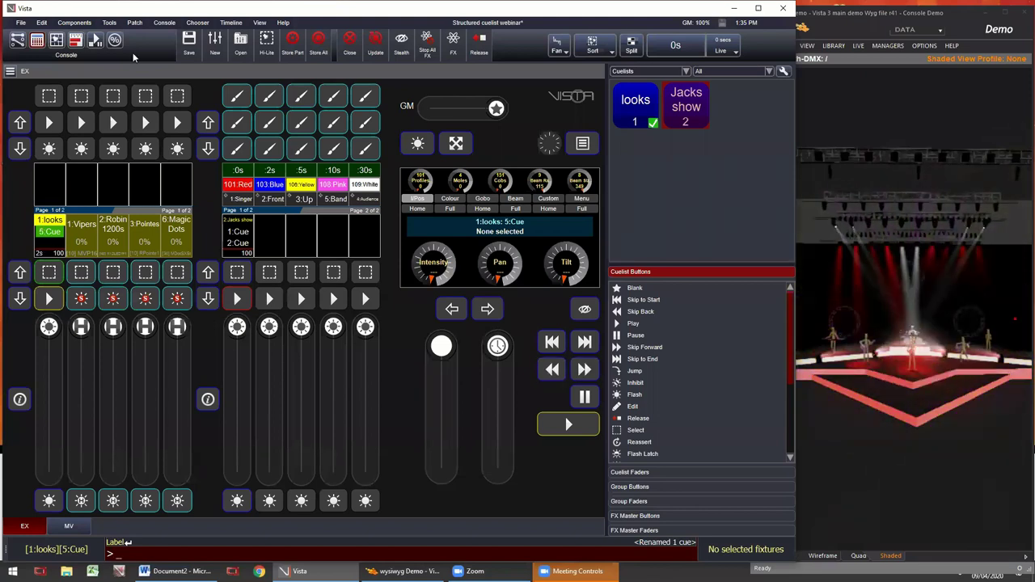
Step: Check the Fixture Chooser, return to the EX console and release the looks cuelist to black out the stage
left_click(58, 48)
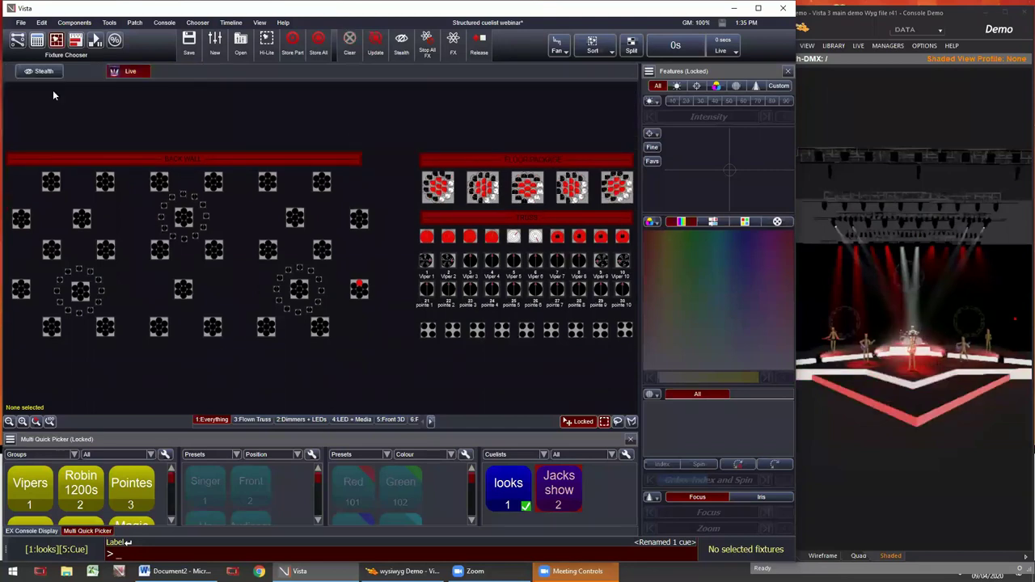
left_click(40, 43)
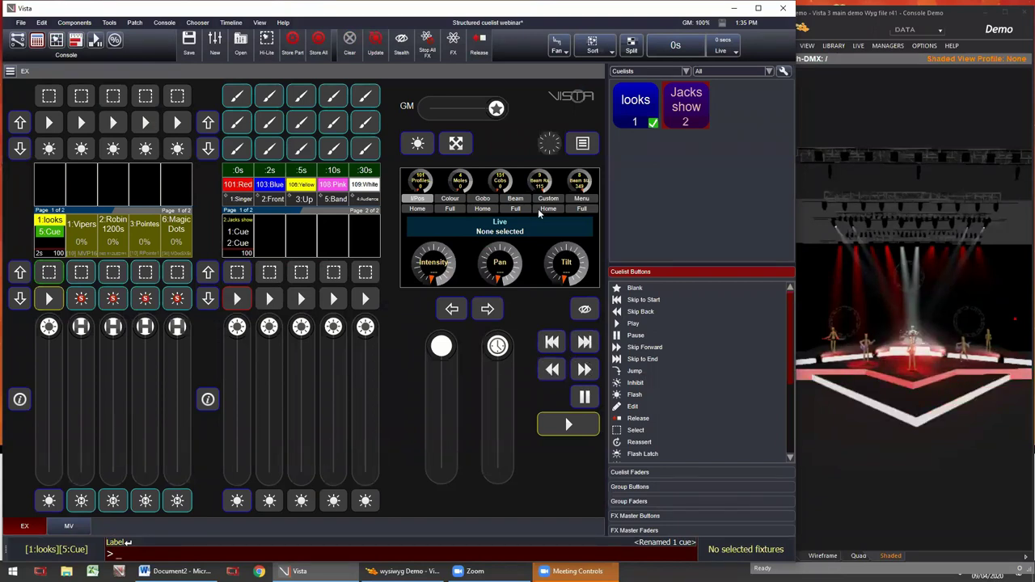
left_click(480, 45)
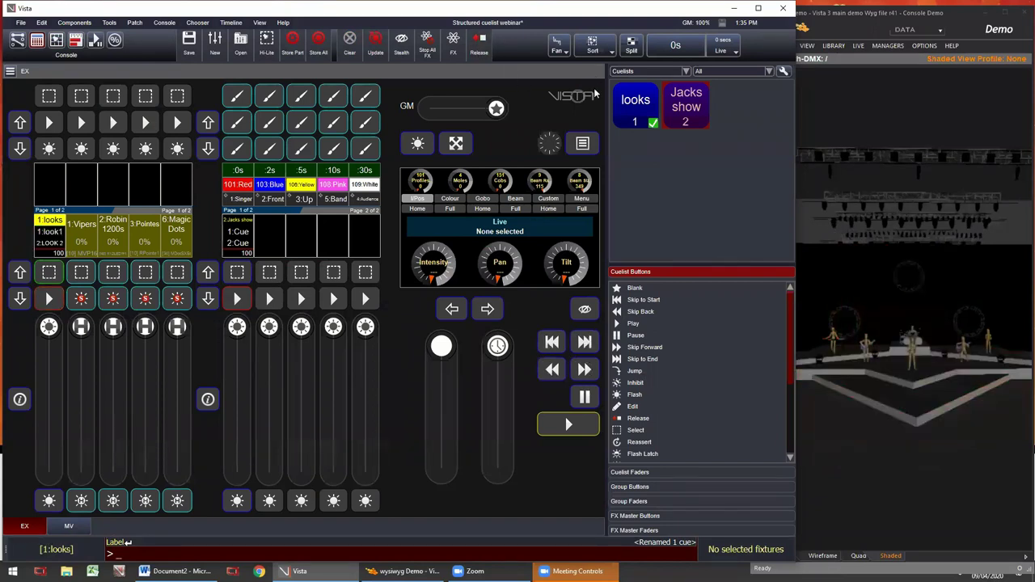
left_click(582, 199)
Step: Show the Jacks show PLAY page at 100% rate, flipping to IPos and back
left_click(435, 208)
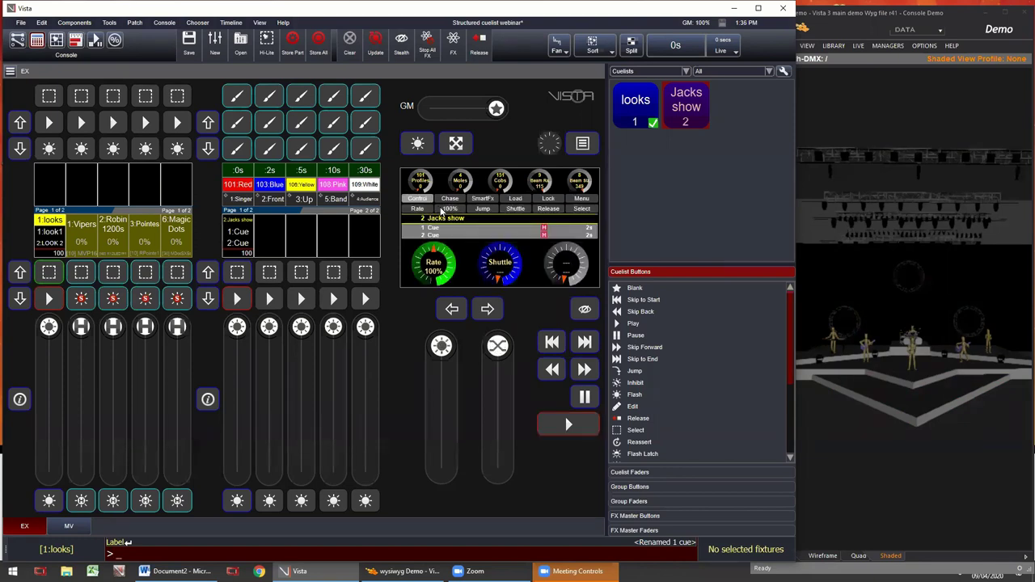
left_click(581, 199)
left_click(582, 199)
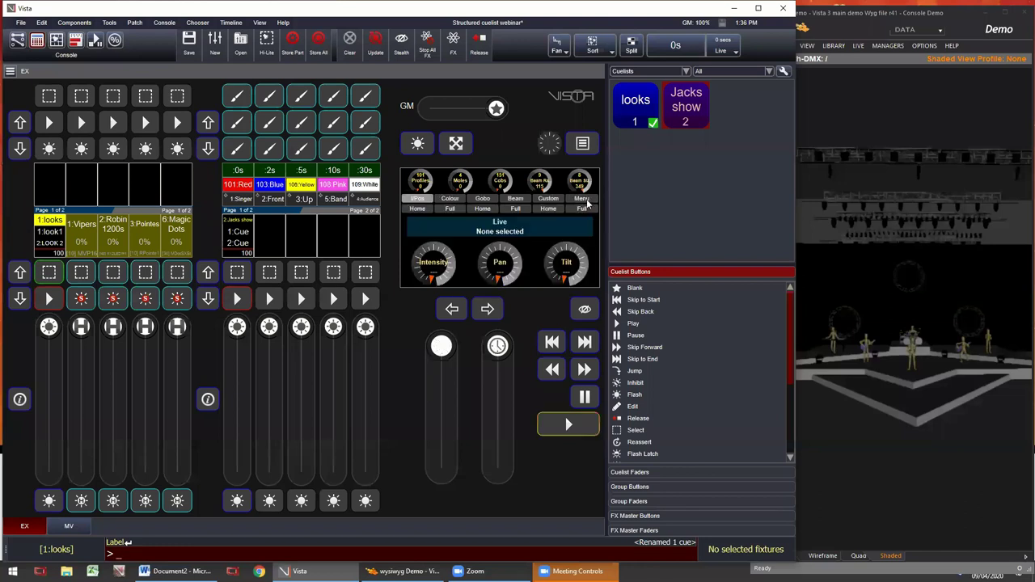
left_click(584, 200)
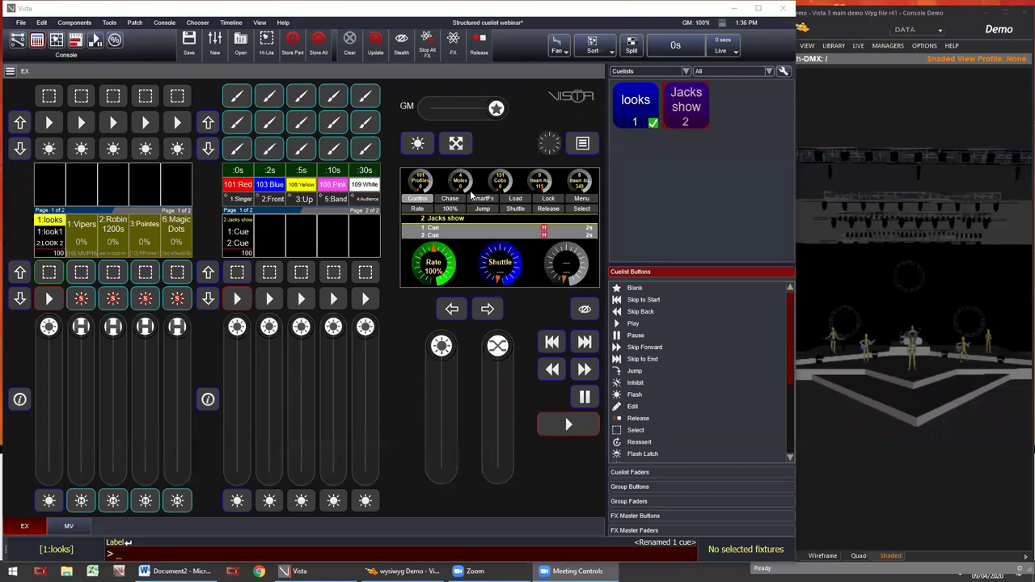
left_click(81, 530)
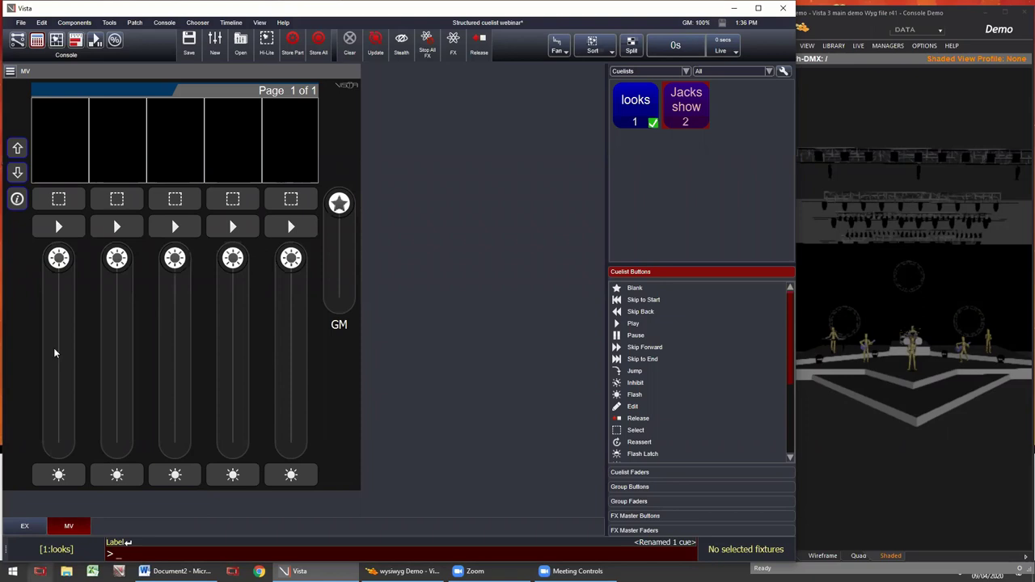
Step: Load Jacks show onto MV playback 1, raise its fader to full and run 1 Cue in blue
left_click_drag(686, 105, 50, 164)
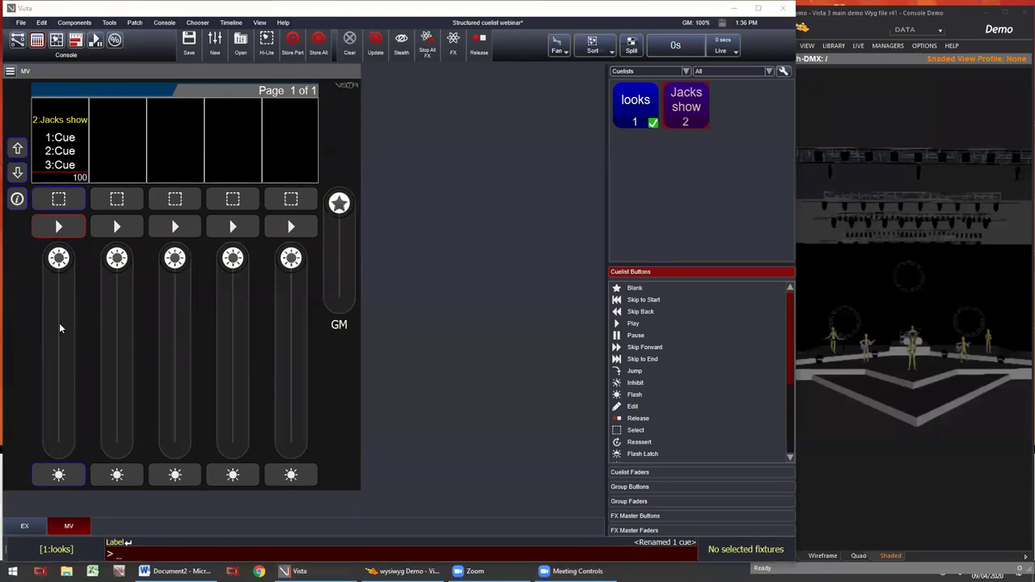
left_click_drag(59, 258, 59, 236)
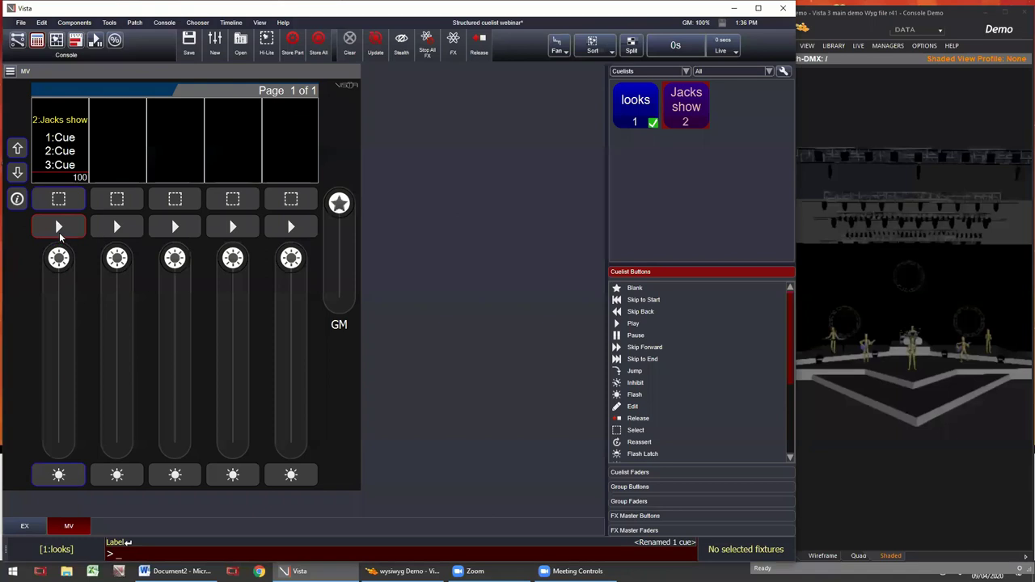
left_click(59, 234)
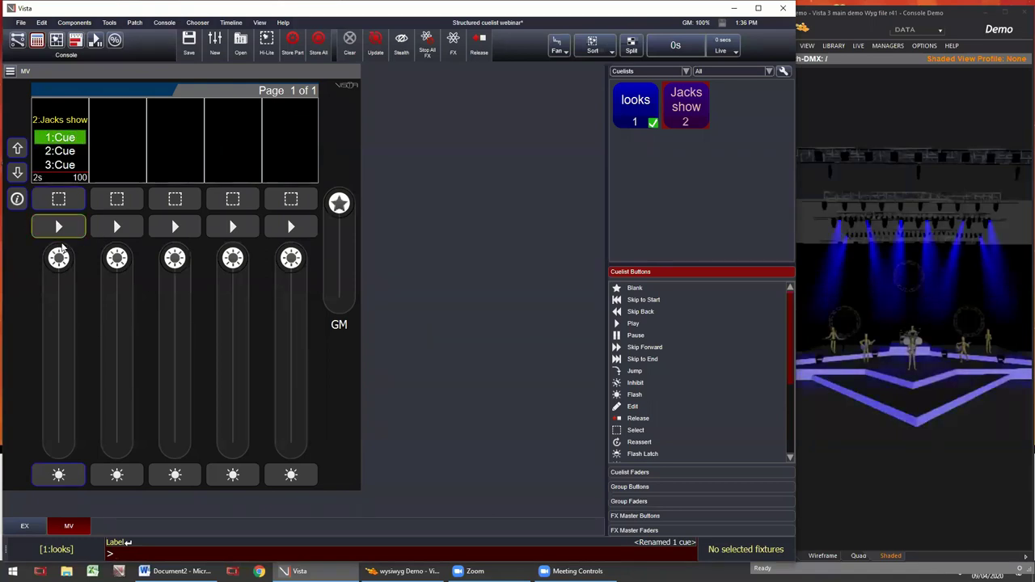
right_click(56, 147)
Step: Expand the Jacks show playback to three columns and add Skip Forward and Skip to End buttons
left_click(114, 180)
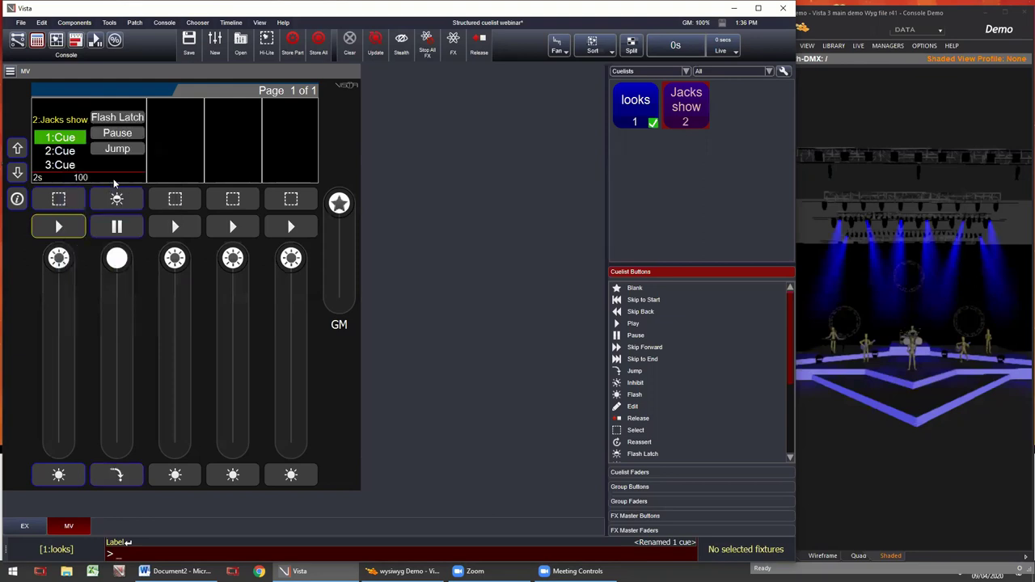
right_click(115, 164)
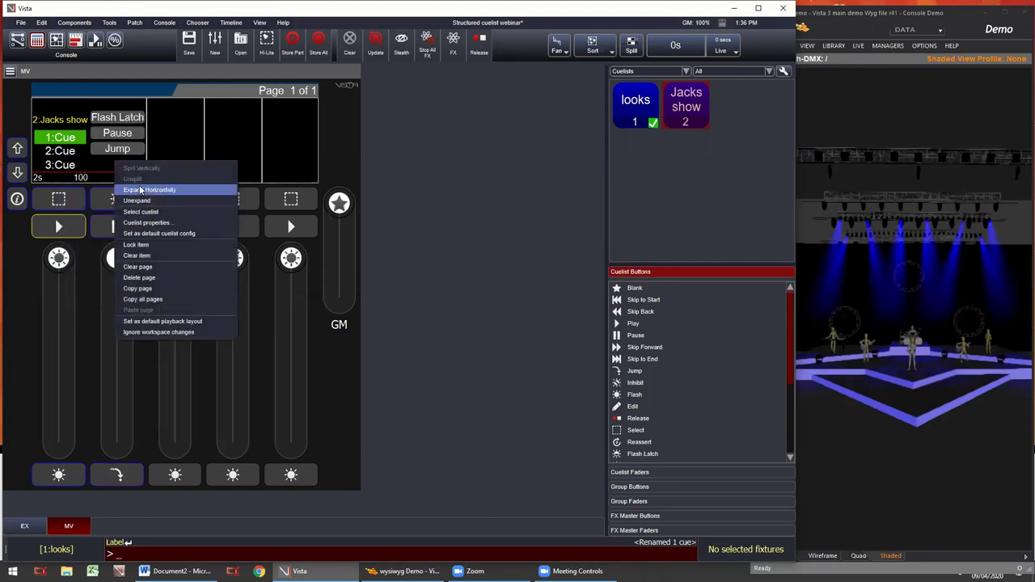
left_click(154, 193)
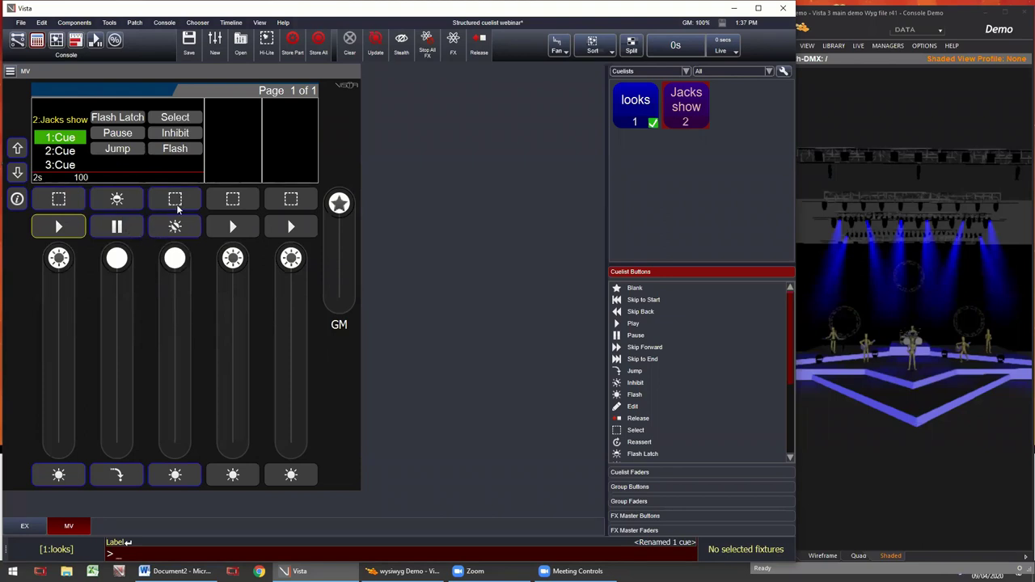
left_click(654, 349)
left_click(194, 227)
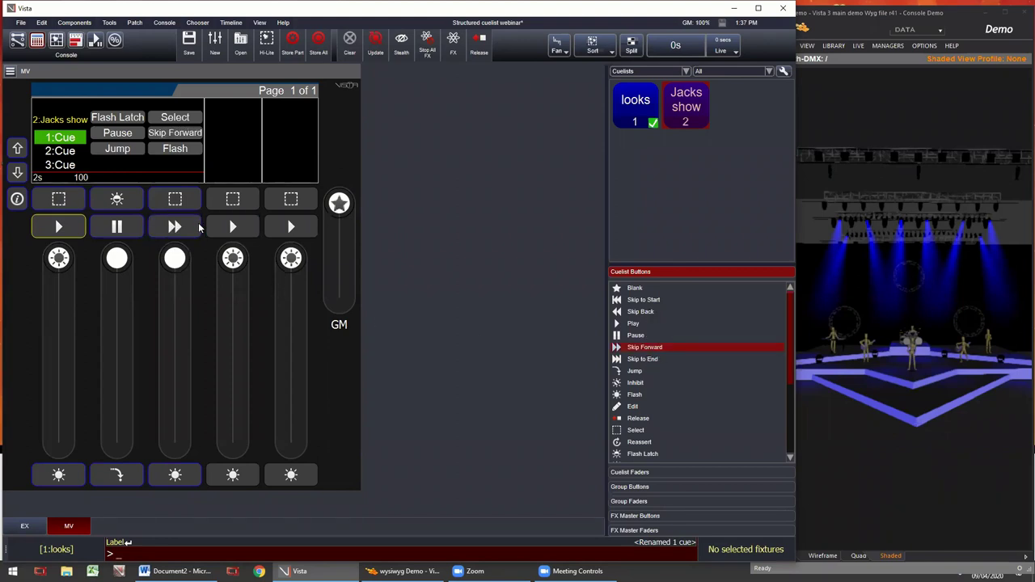
left_click(639, 362)
left_click(177, 206)
Step: Add Skip Back, Skip to Start and Pause buttons, then advance Jacks show to 4 Cue
left_click(641, 312)
left_click(118, 228)
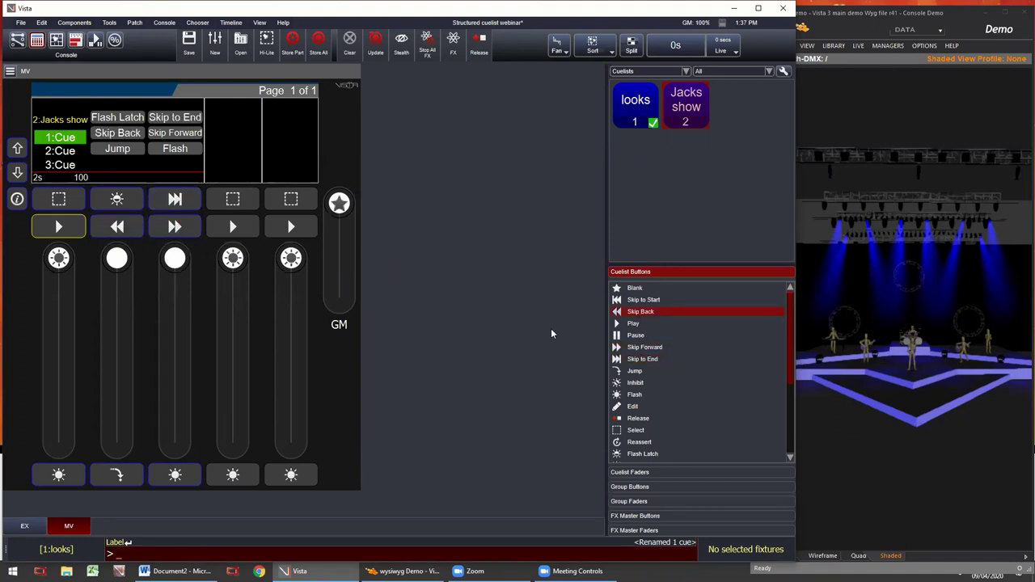
left_click(644, 299)
left_click(123, 207)
left_click(637, 335)
left_click(59, 199)
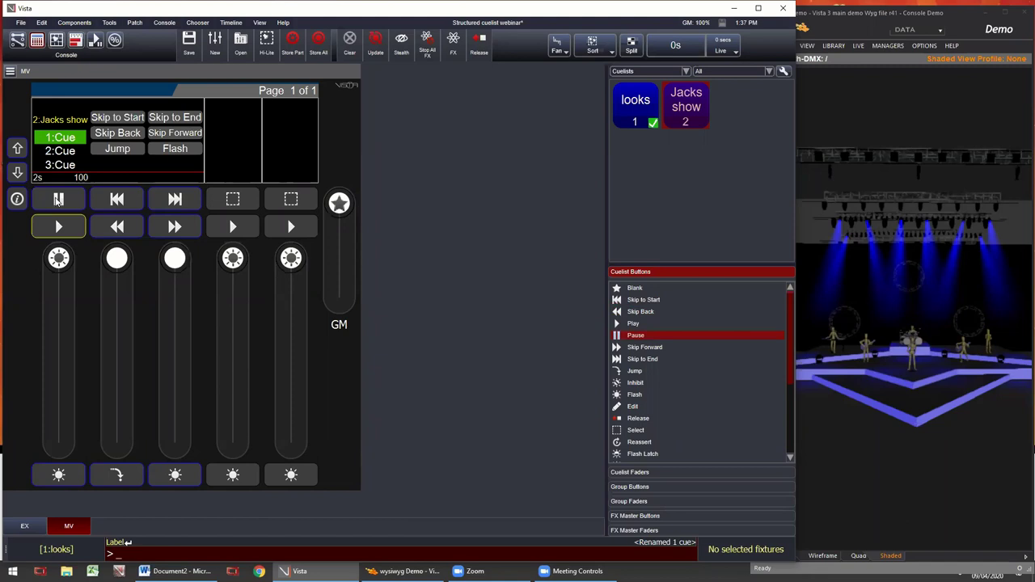
left_click(71, 230)
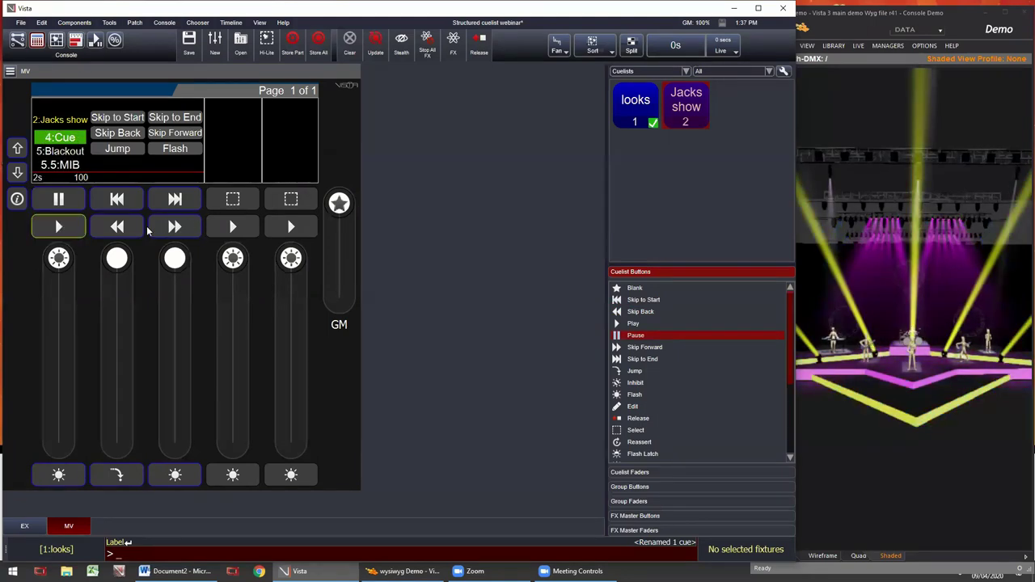
Step: Step Jacks show back to cue 3, glancing at the EX view before returning to MV
left_click(120, 234)
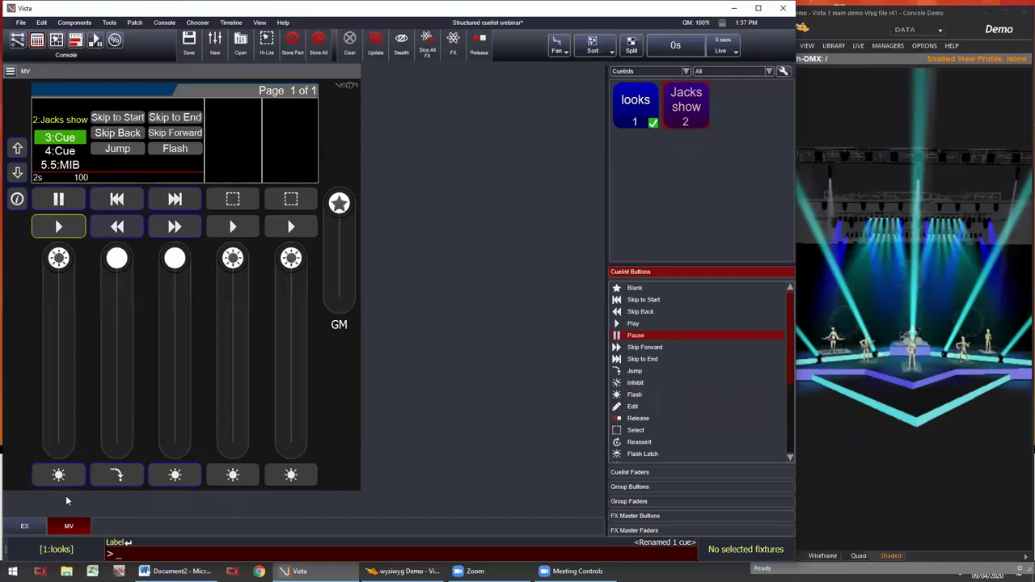
left_click(34, 530)
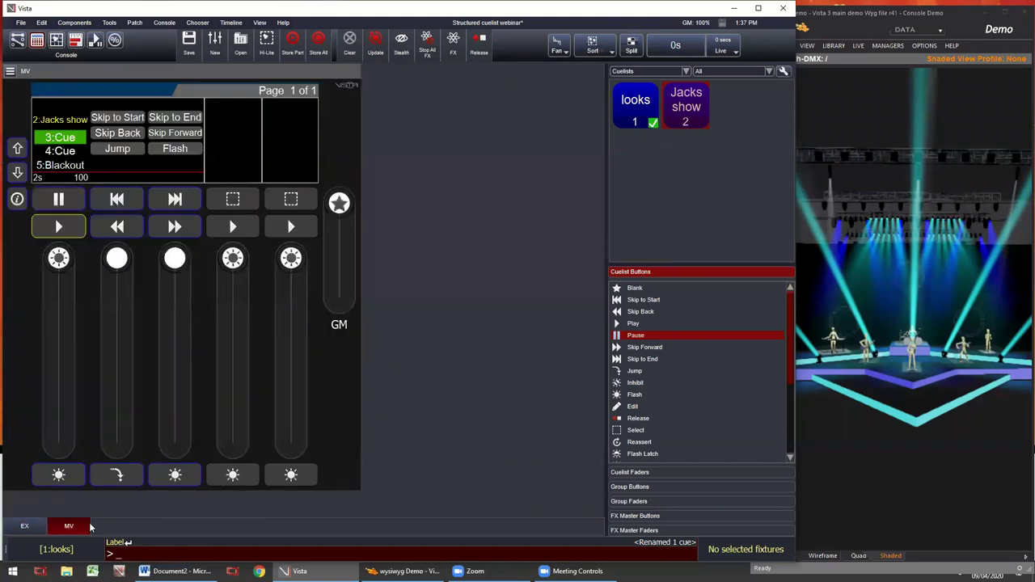
left_click(84, 527)
Step: Run cue 4 with a pause and resume, then skip back so cue 3's blue and green look is live
left_click(58, 229)
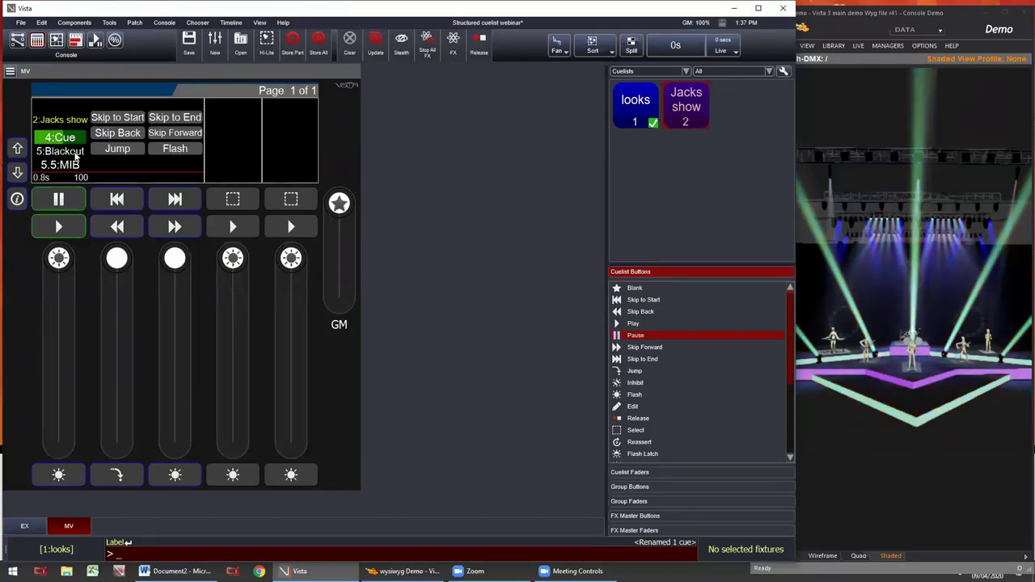
left_click(58, 204)
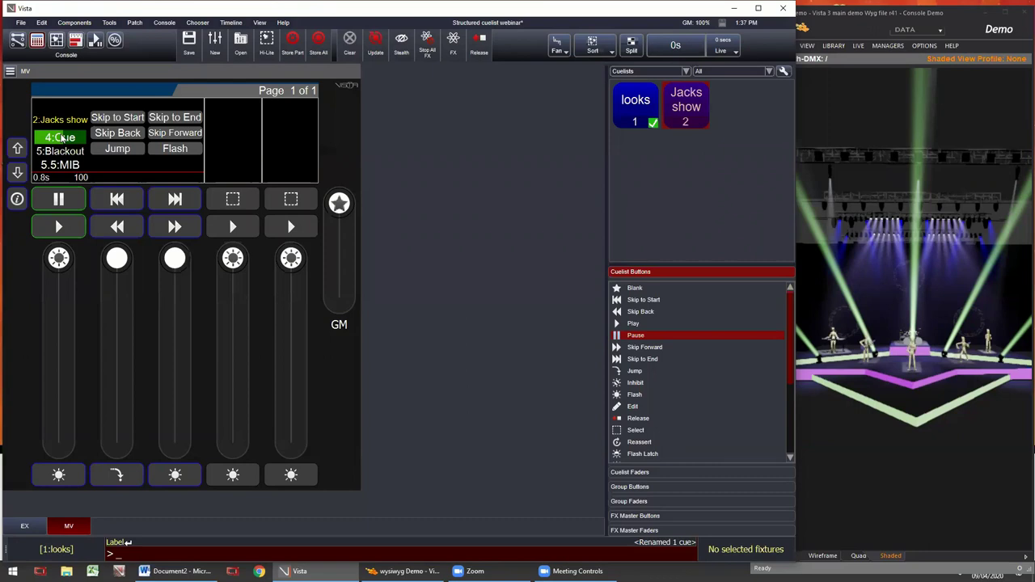
left_click(58, 230)
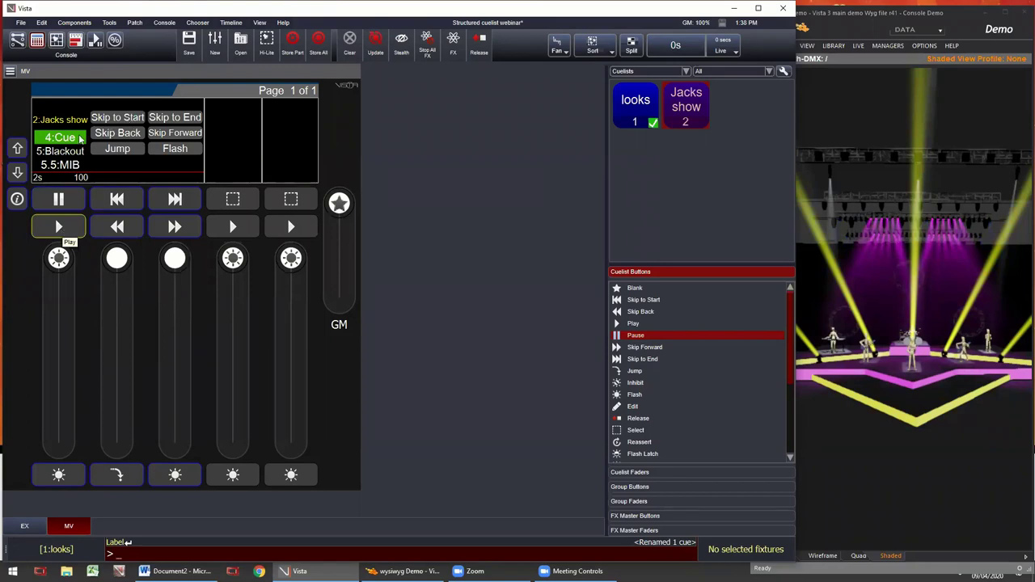
left_click(61, 202)
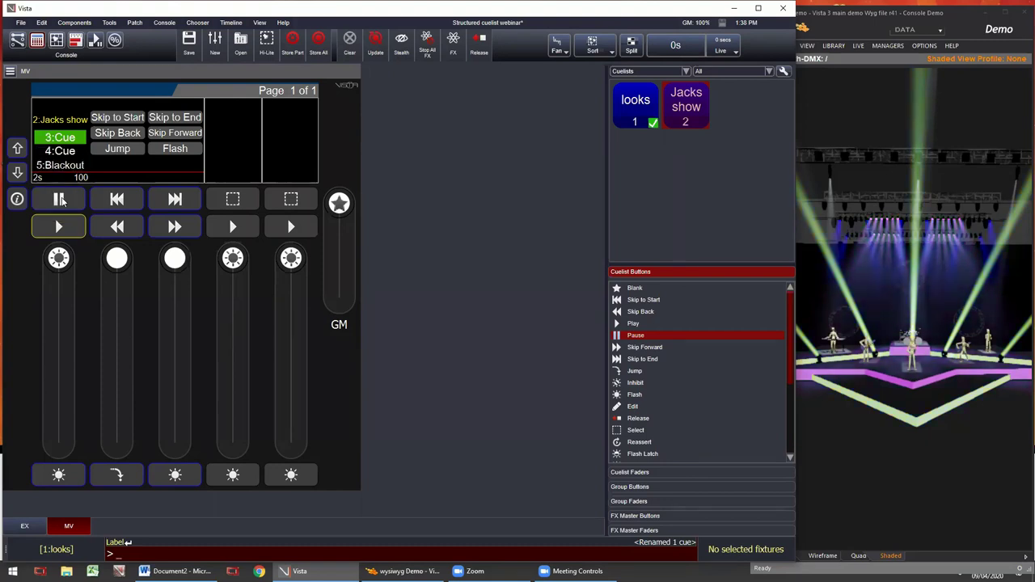